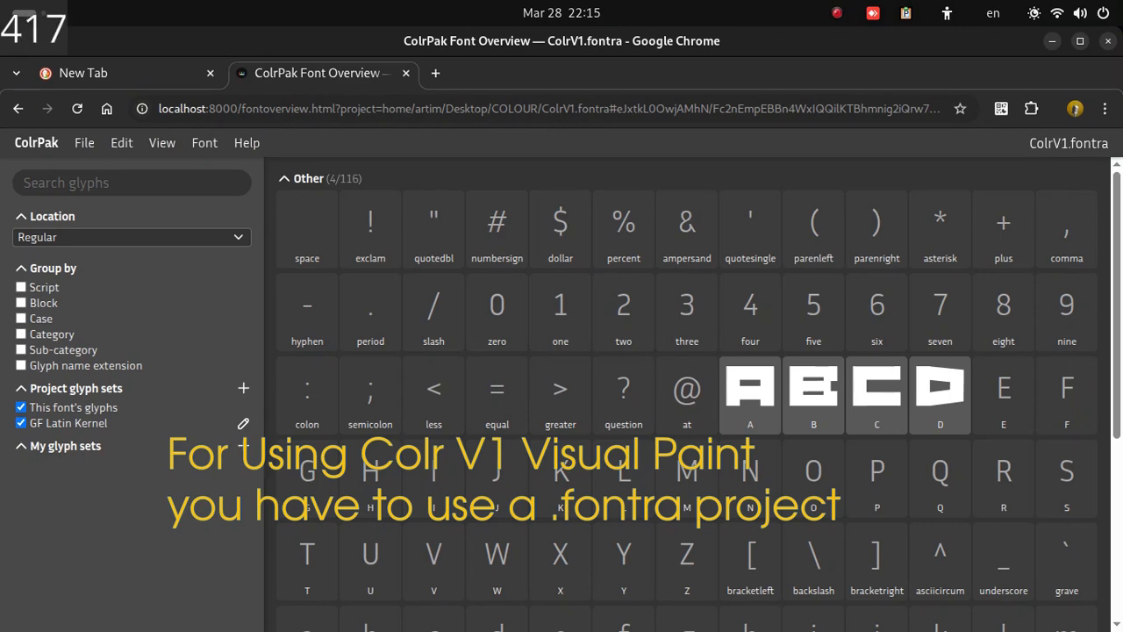
Step: Open the font info and set the family name to "Colr V1"
click(204, 143)
click(205, 144)
click(205, 143)
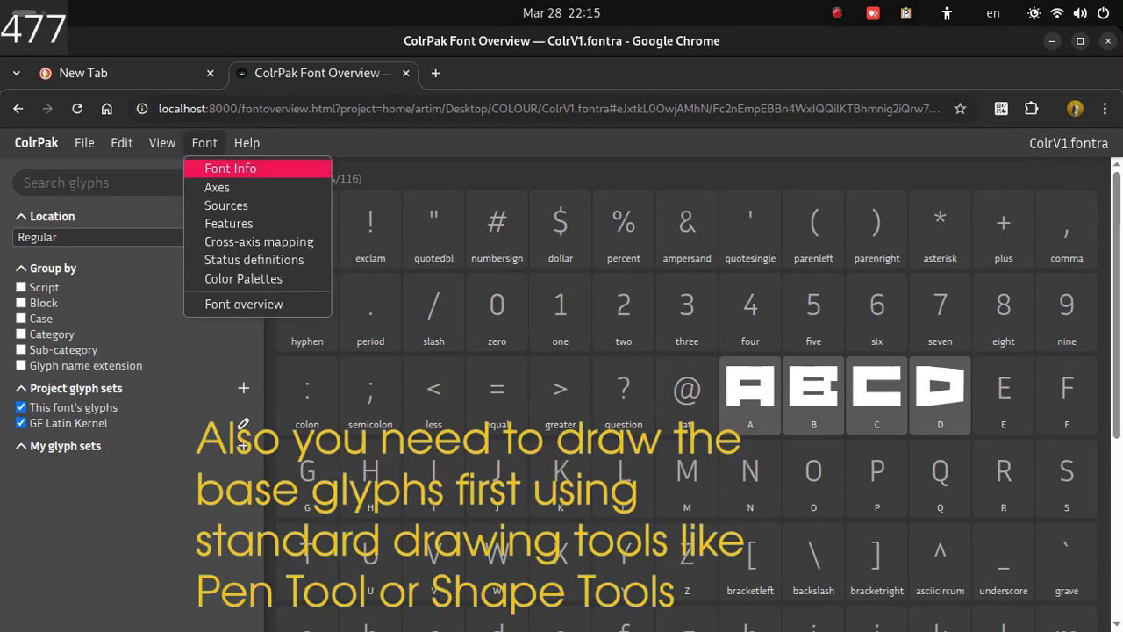
click(230, 168)
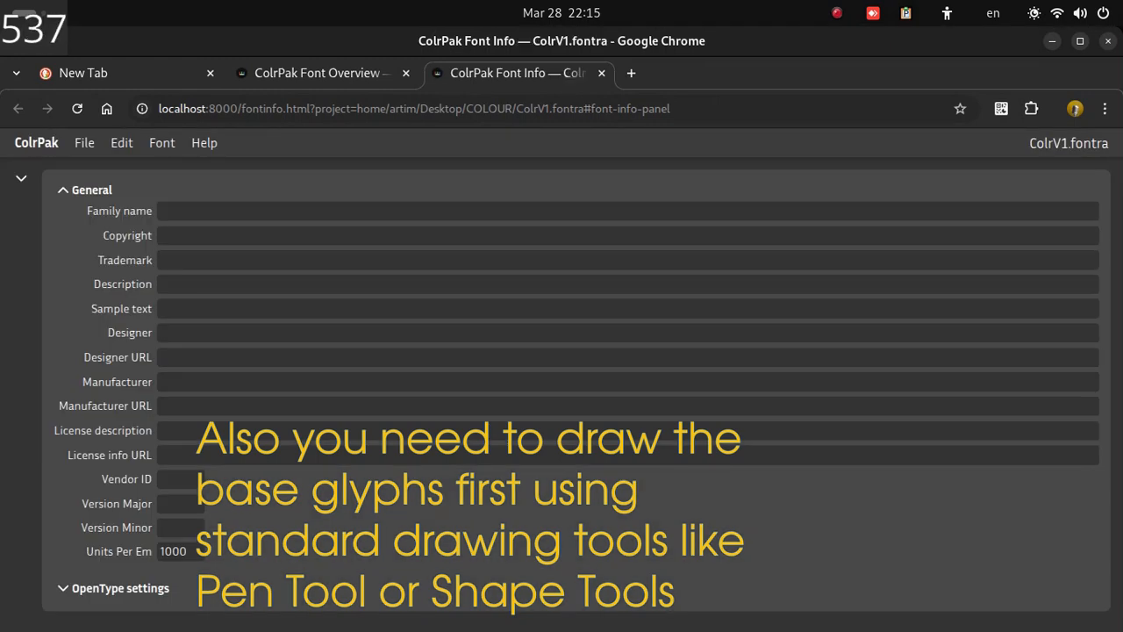
text(Colr V1)
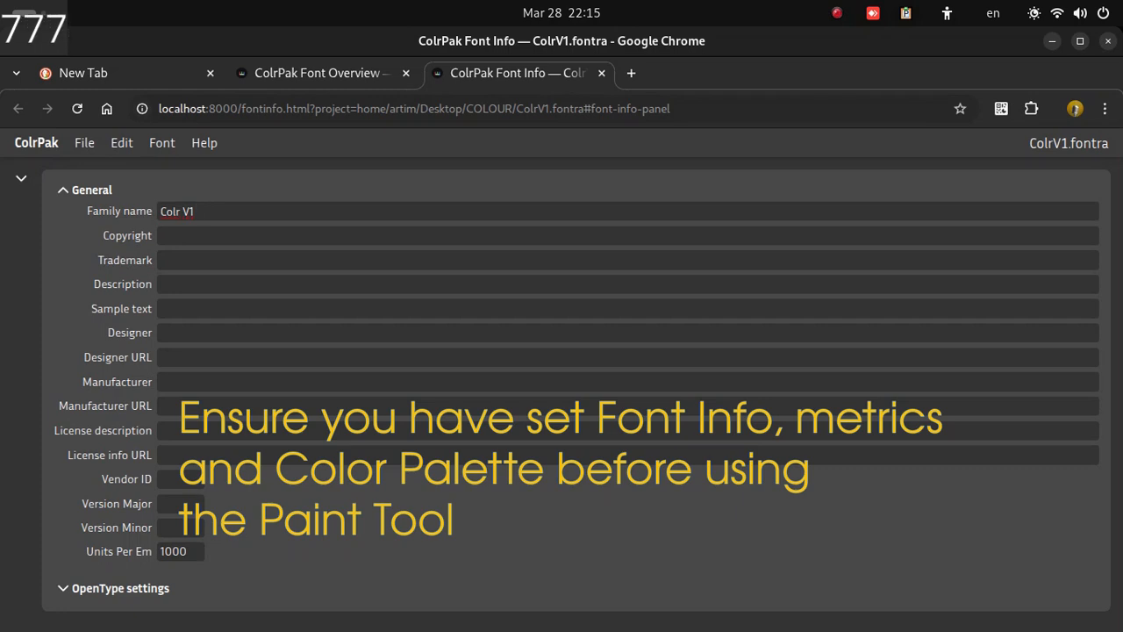
Step: Review the font's source metrics and then its color palettes
click(162, 143)
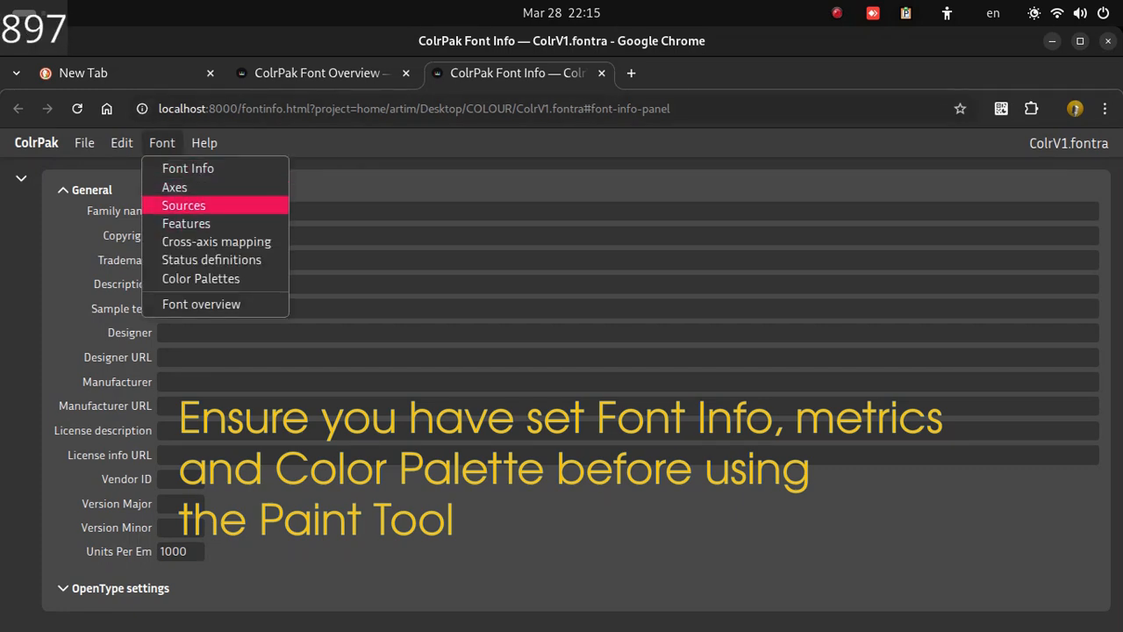
click(183, 205)
click(163, 143)
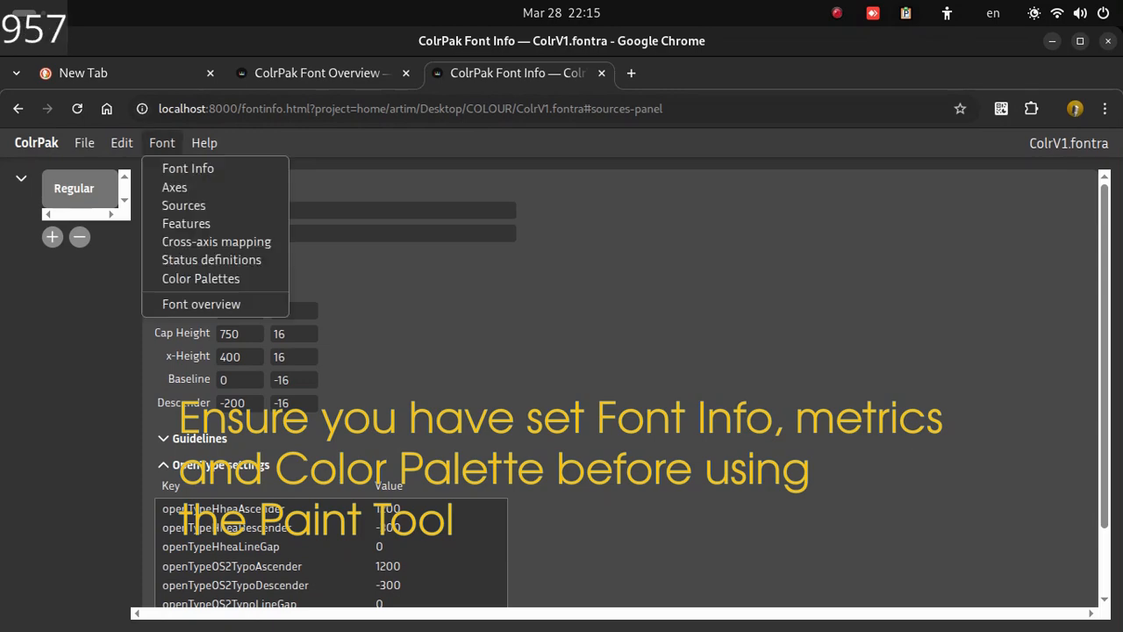
click(163, 143)
click(162, 143)
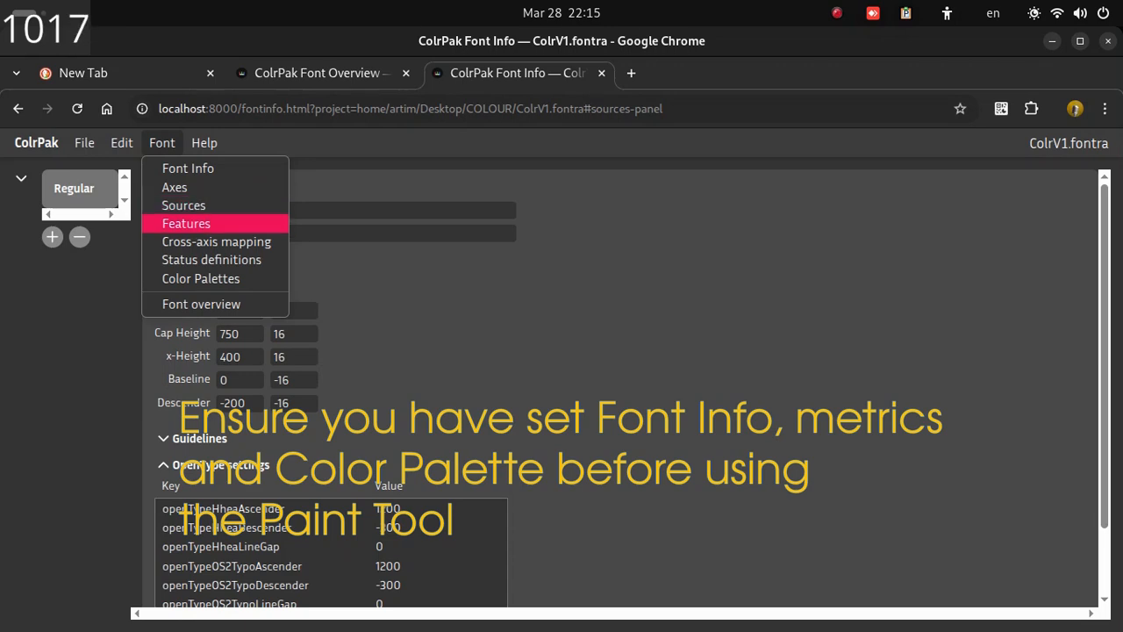
click(201, 278)
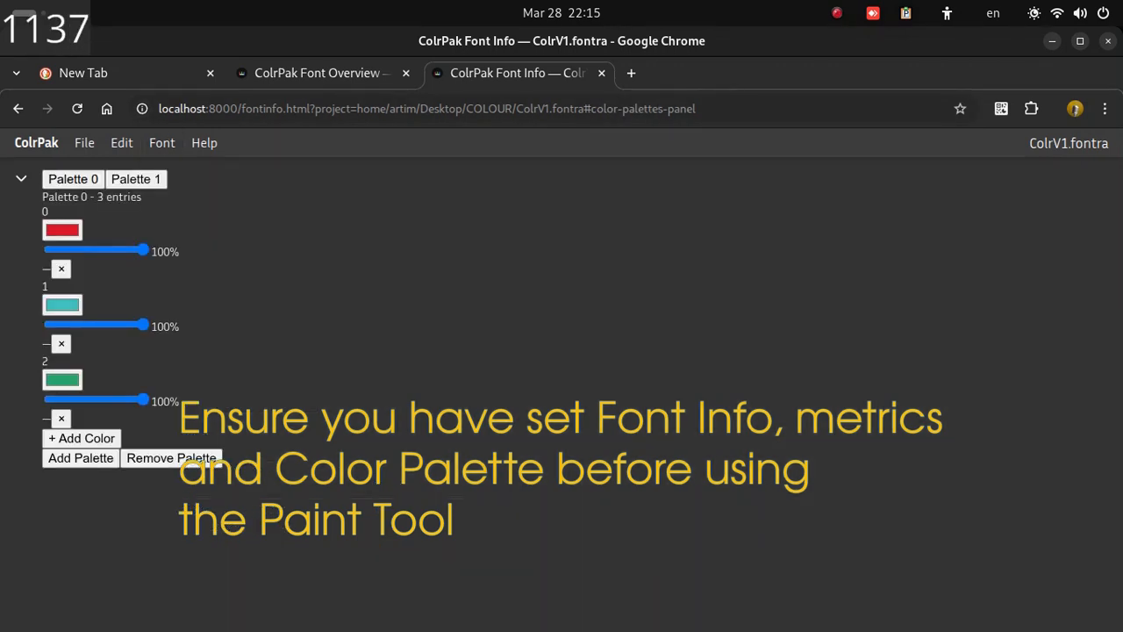
Step: Open glyph A from the font overview, start COLRv1 for it and add a PaintGlyph paint layer
click(316, 73)
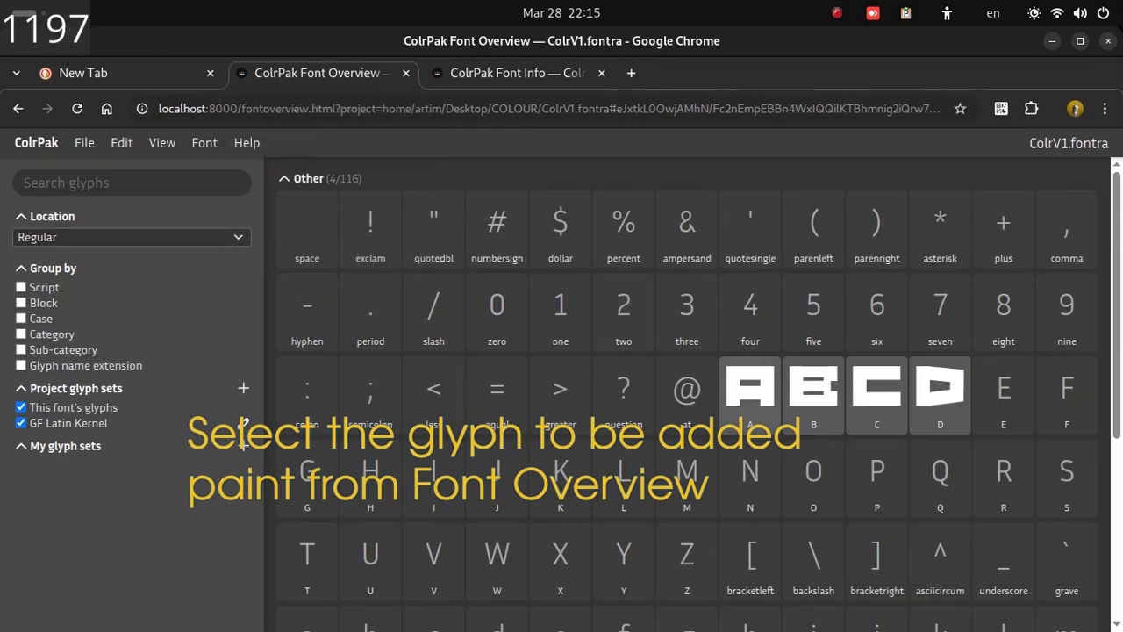
double_click(751, 390)
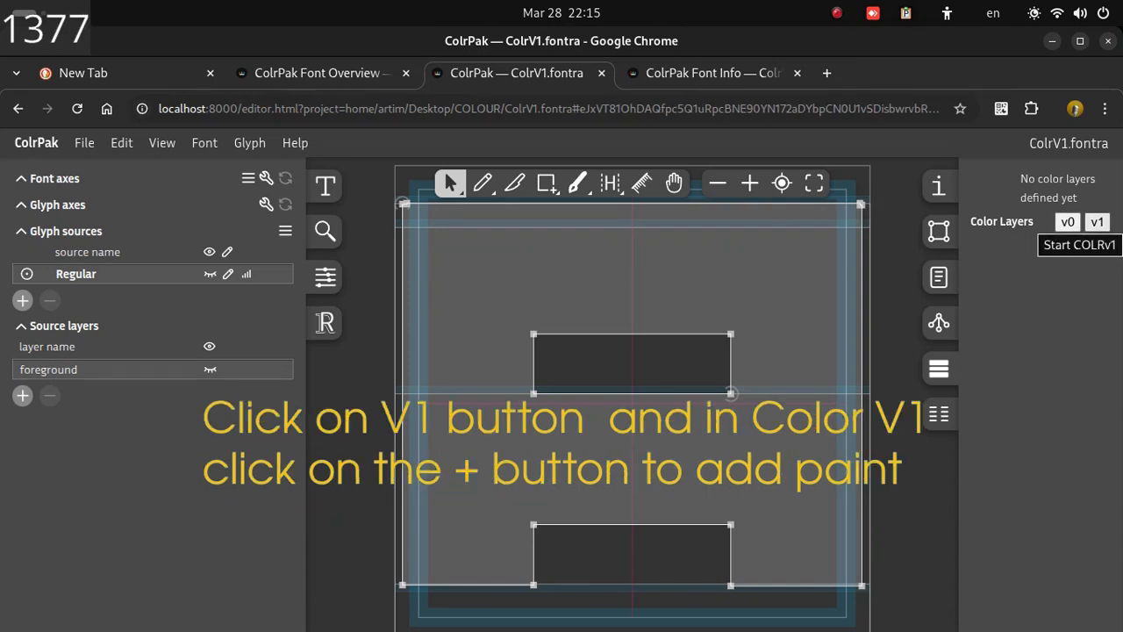
click(1097, 222)
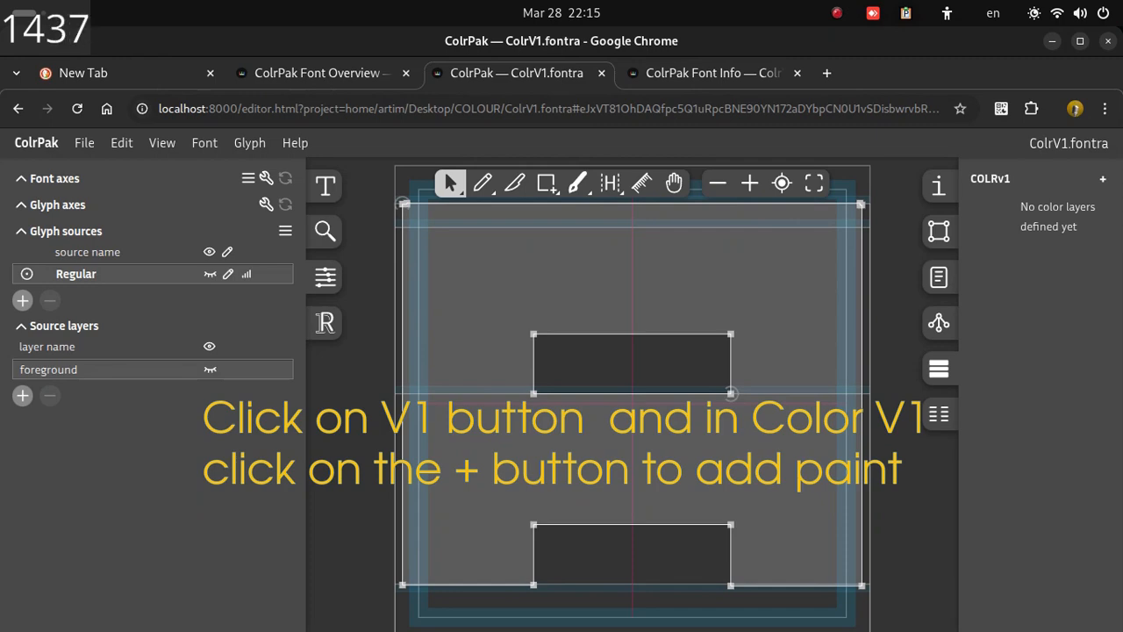
click(1103, 178)
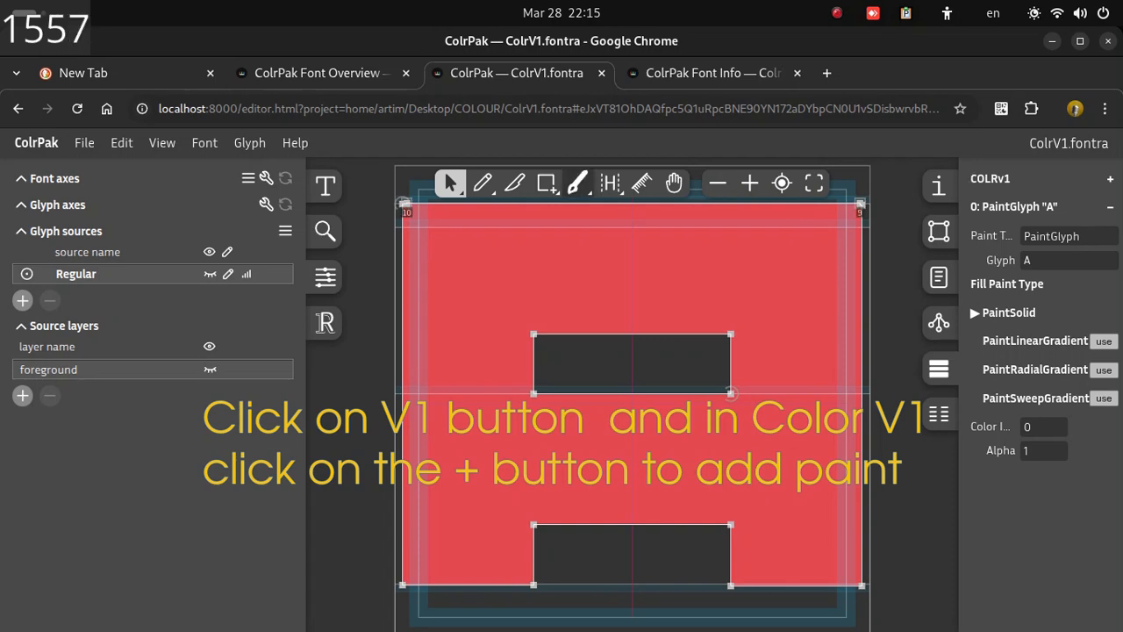
Step: Activate the Paint tool and set the solid fill's color index to 2
click(577, 182)
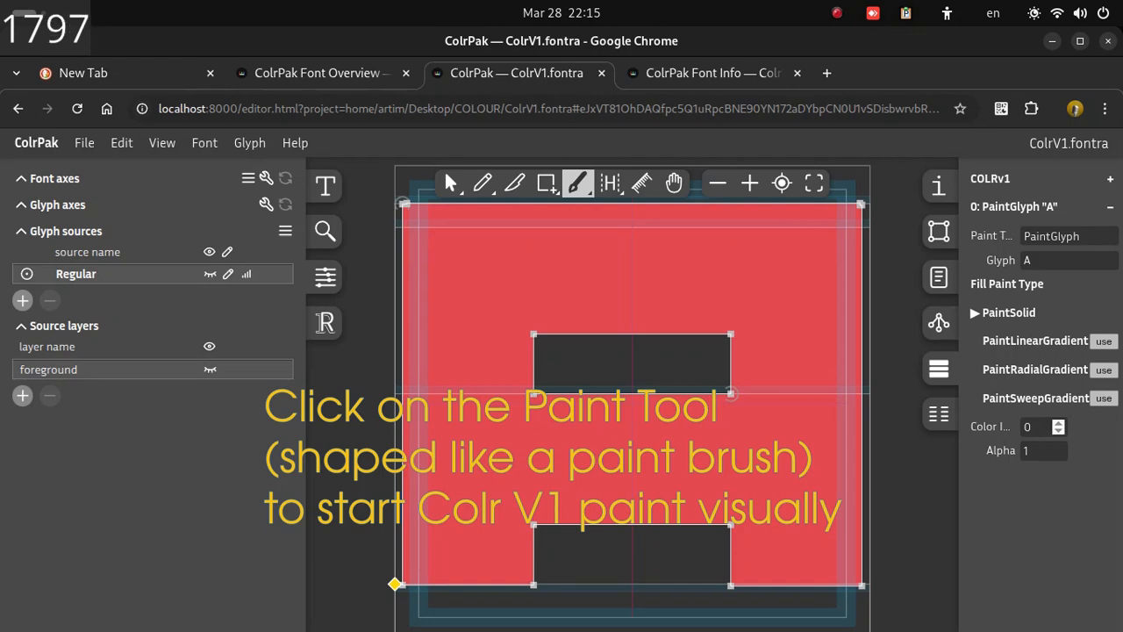
click(1058, 423)
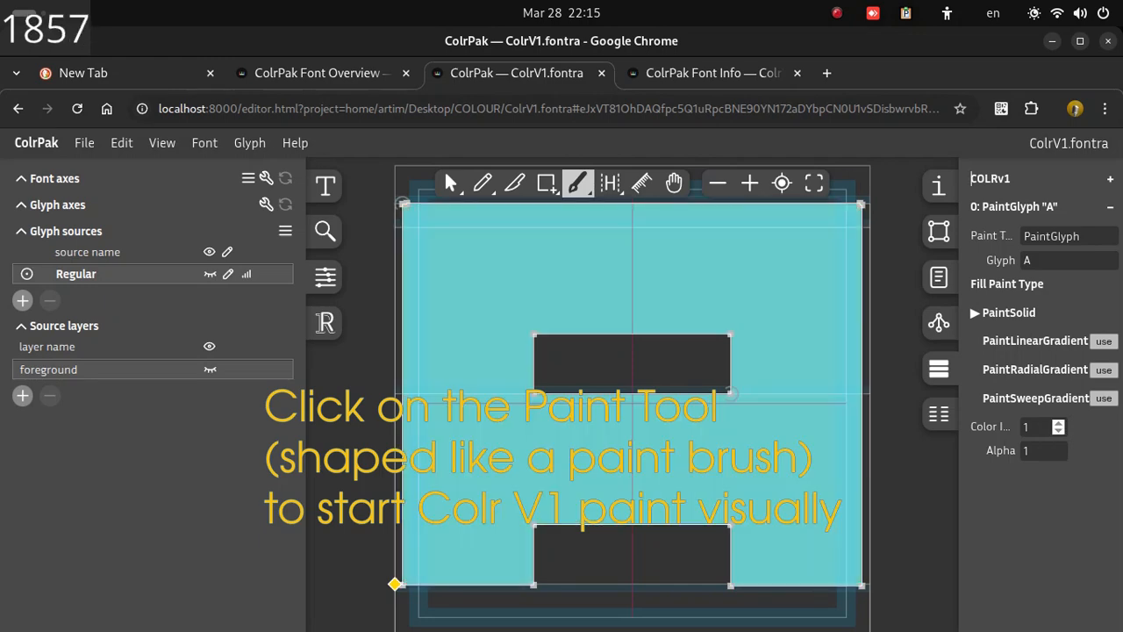
click(1059, 423)
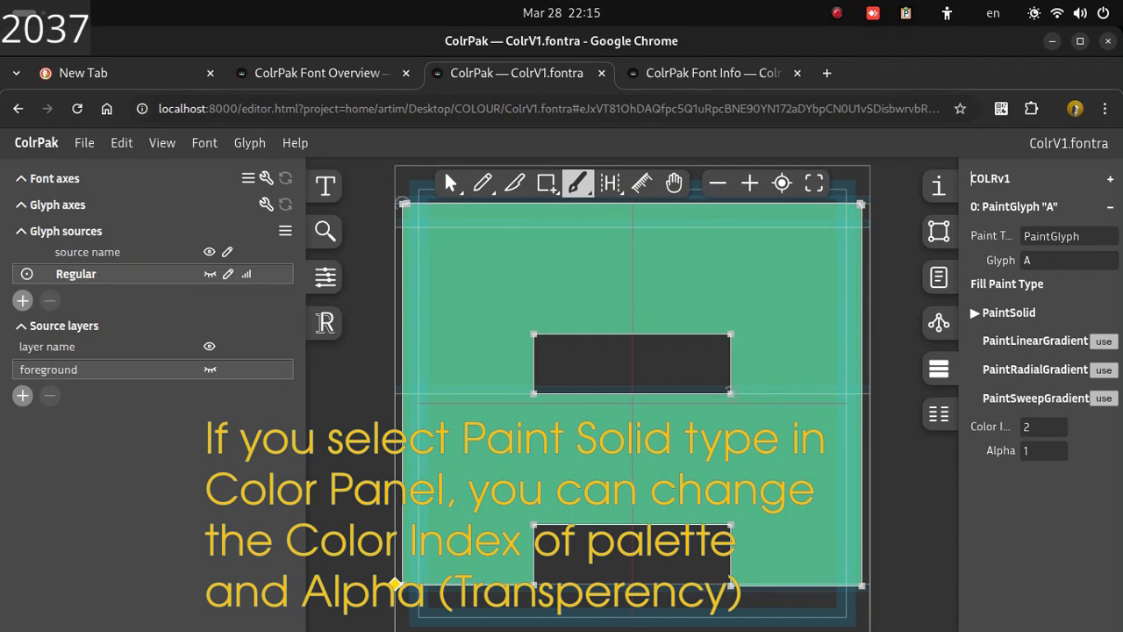
Step: Move to the next glyph, B, and add a COLRv1 PaintGlyph layer to it
click(250, 143)
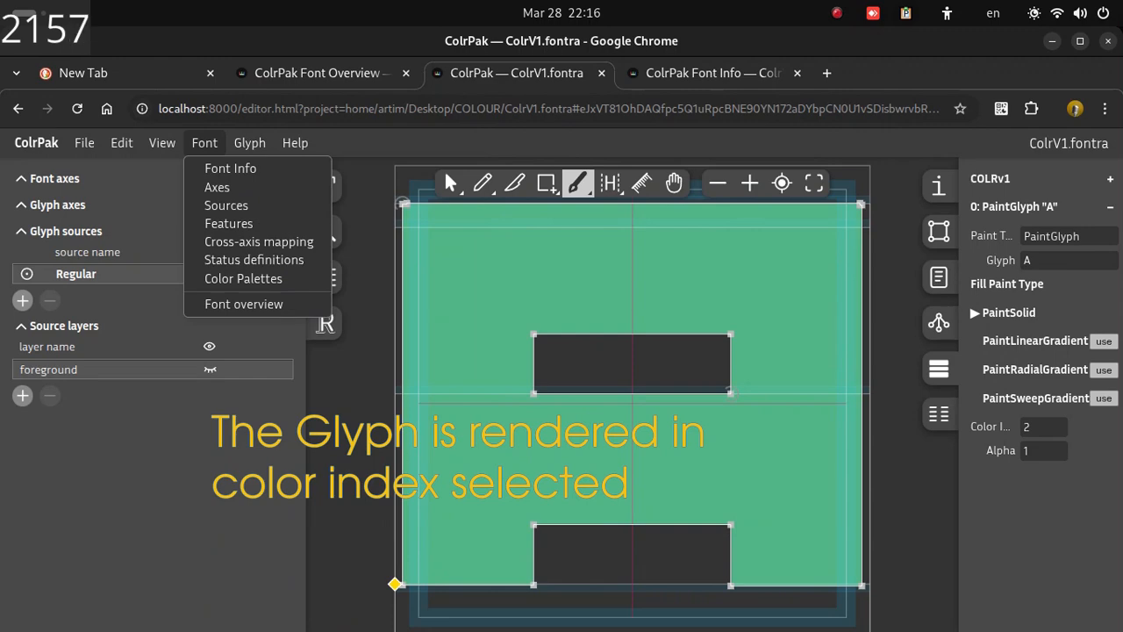
mouse_move(162, 143)
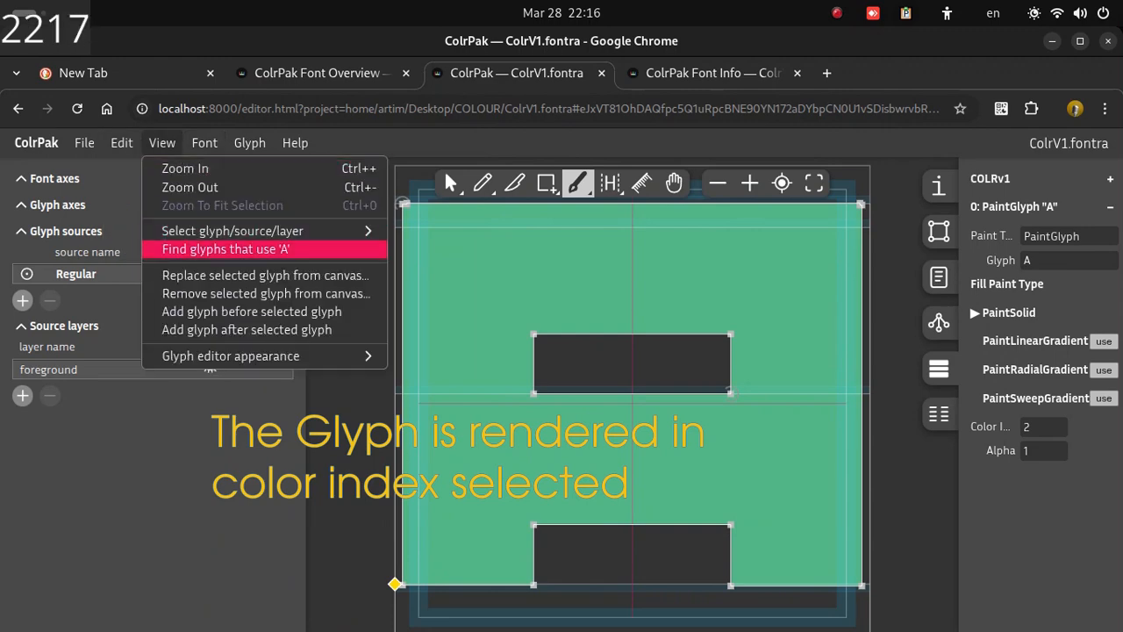
mouse_move(232, 231)
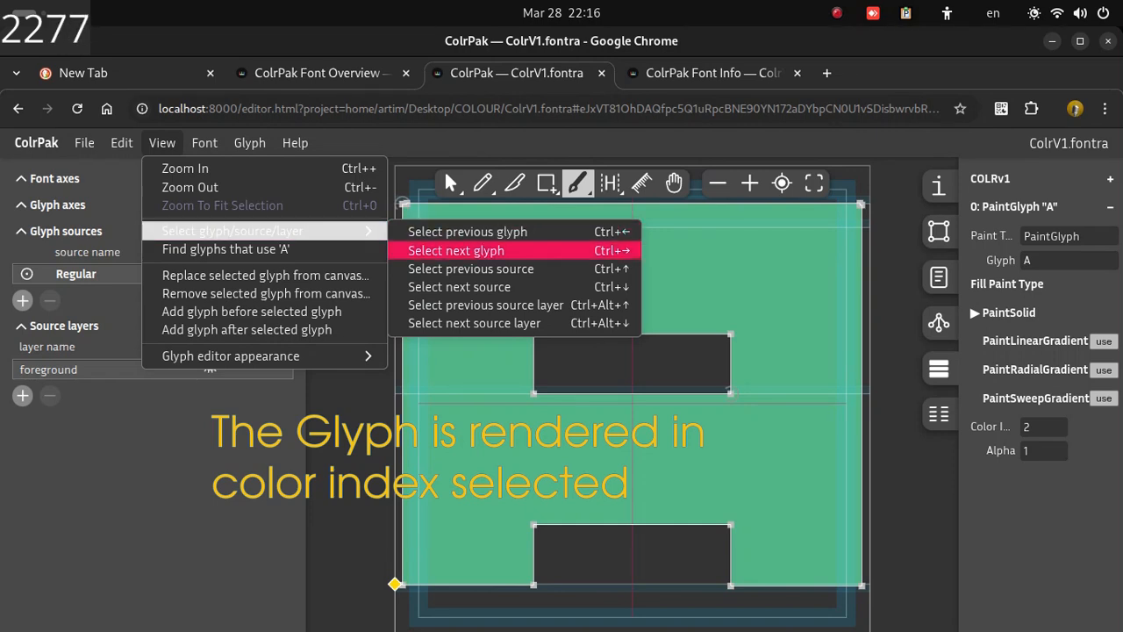
click(456, 251)
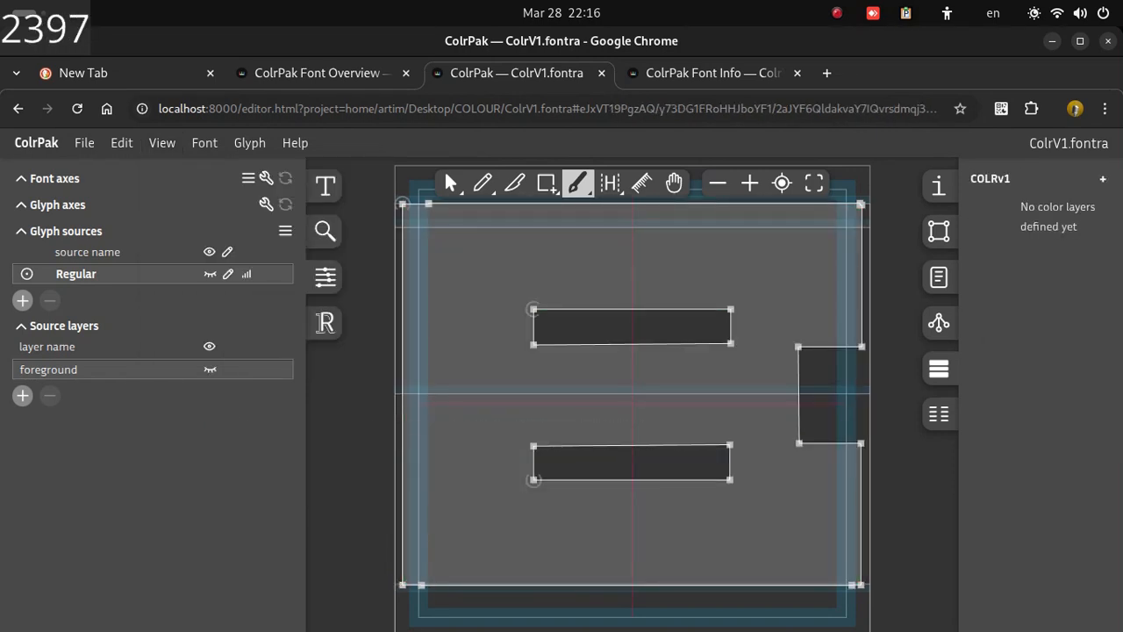
click(1103, 179)
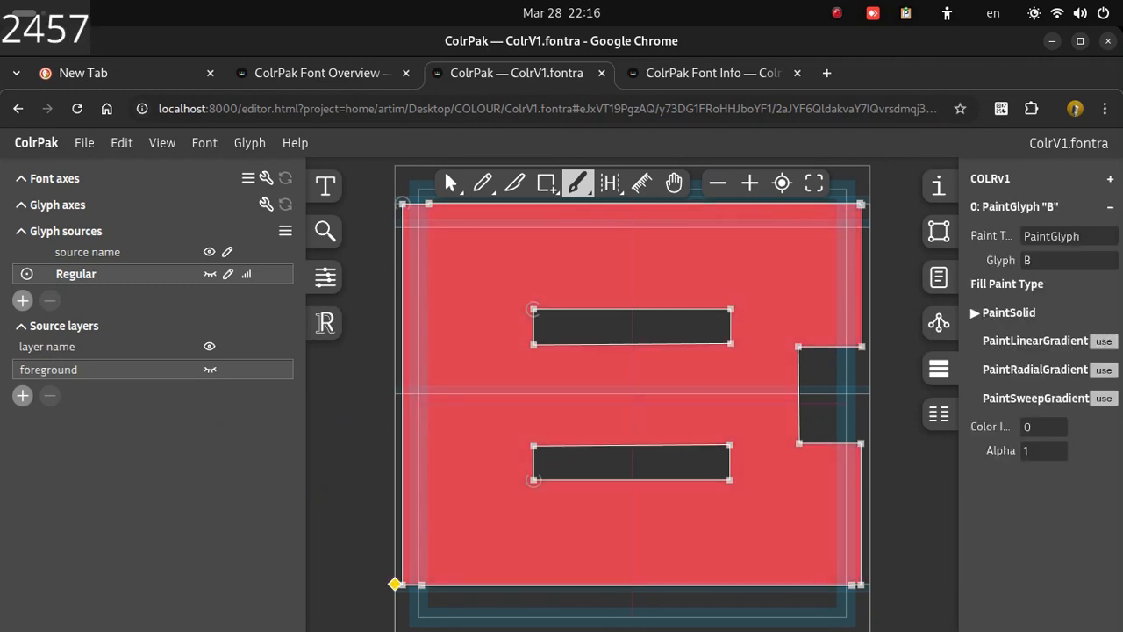
Step: Apply a linear gradient fill to glyph B and drag two of its handles to change the gradient direction
click(1103, 340)
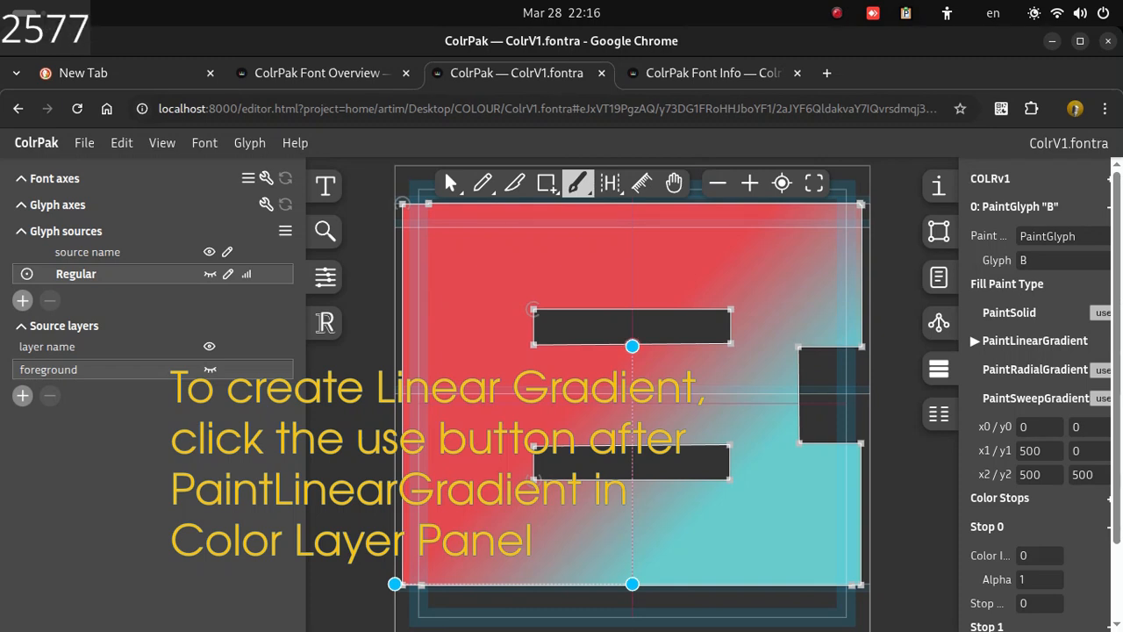
drag(631, 346, 802, 230)
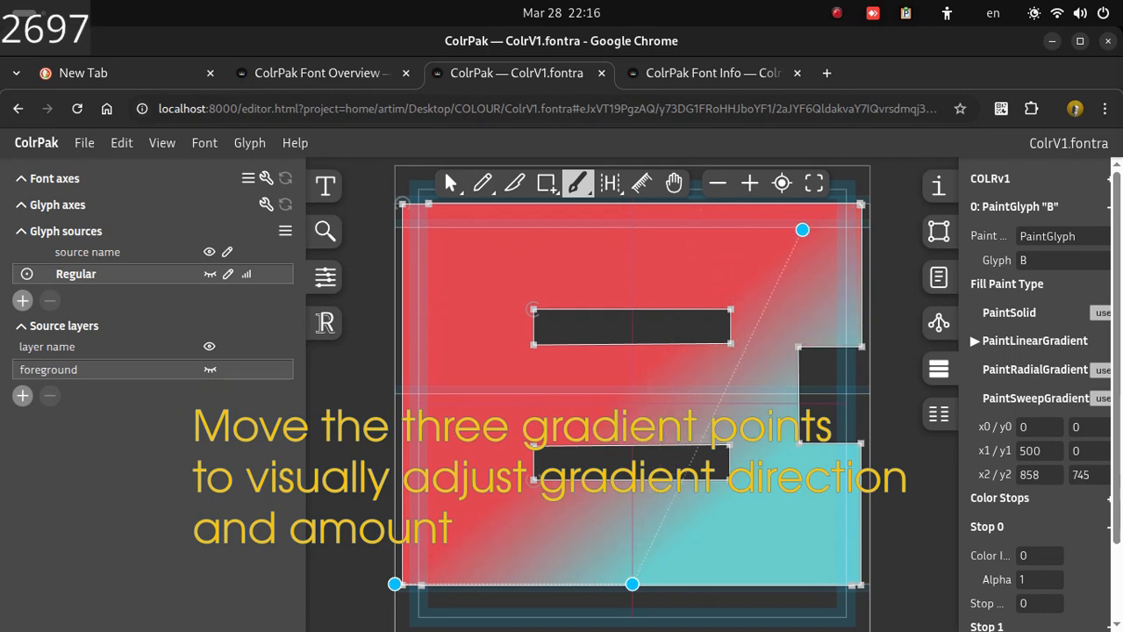
drag(632, 584, 741, 573)
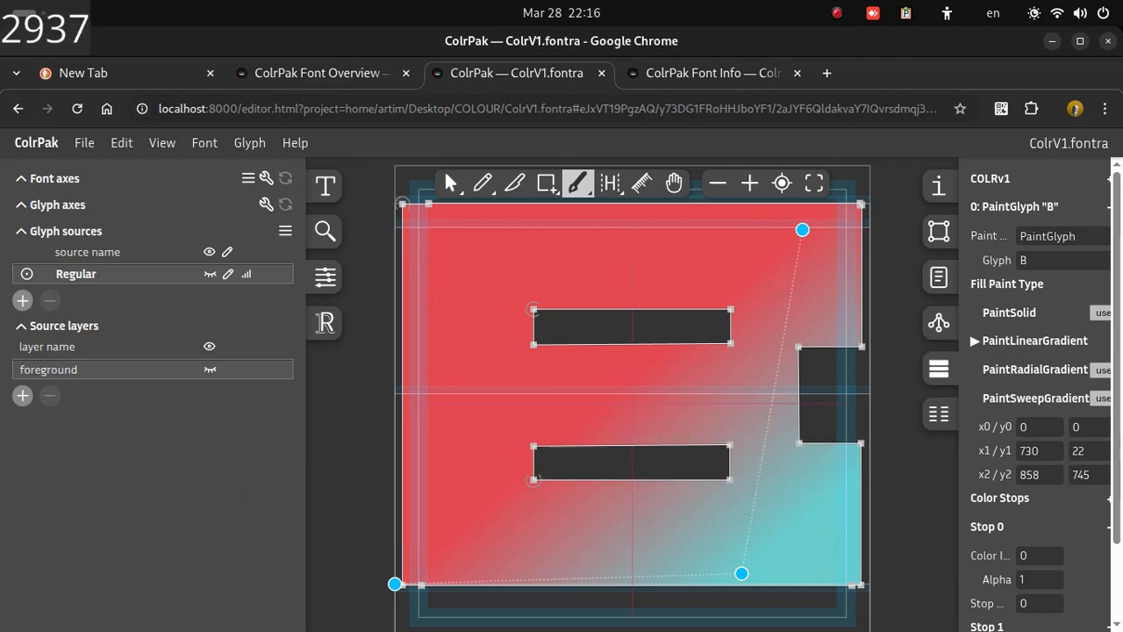
Step: Move to the next glyph, C, and add a COLRv1 PaintGlyph layer to it
click(162, 143)
mouse_move(233, 230)
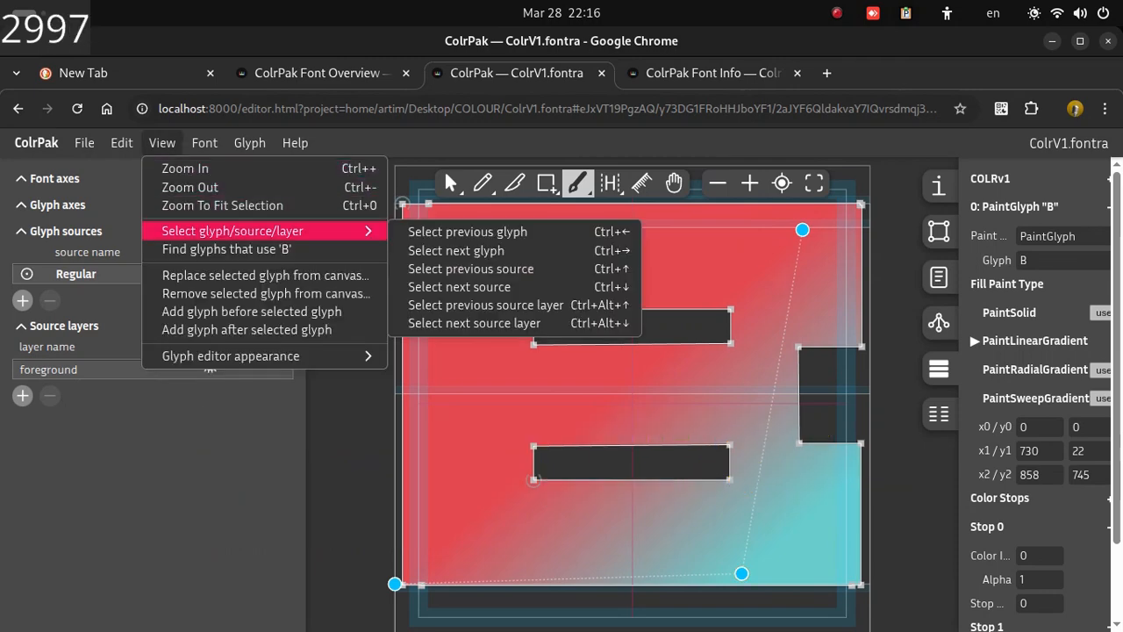
click(457, 251)
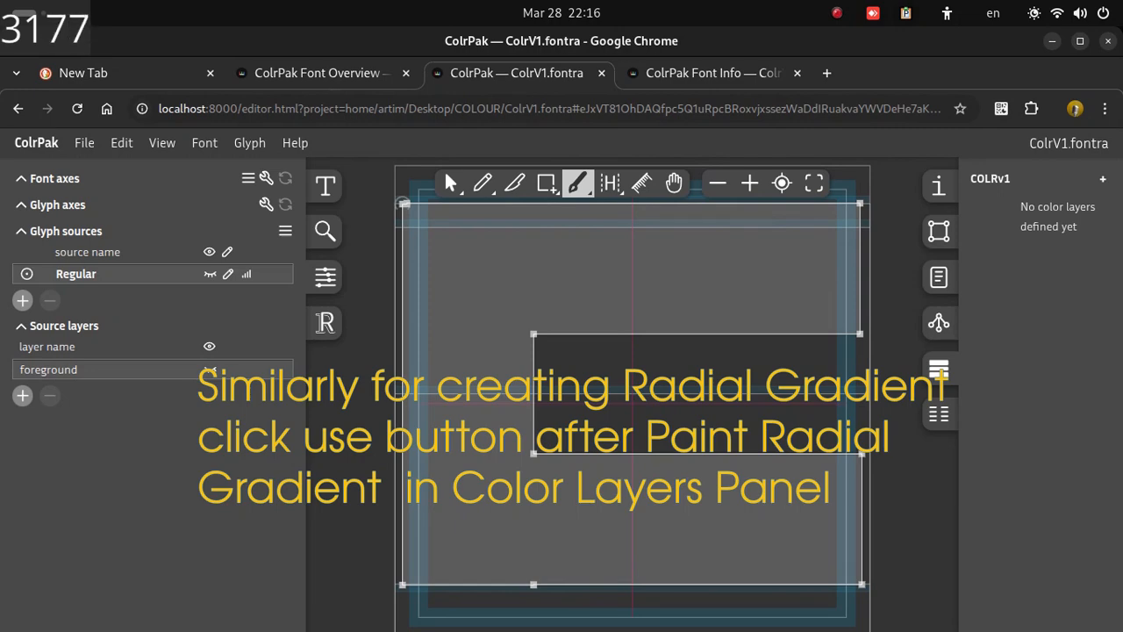
click(1103, 179)
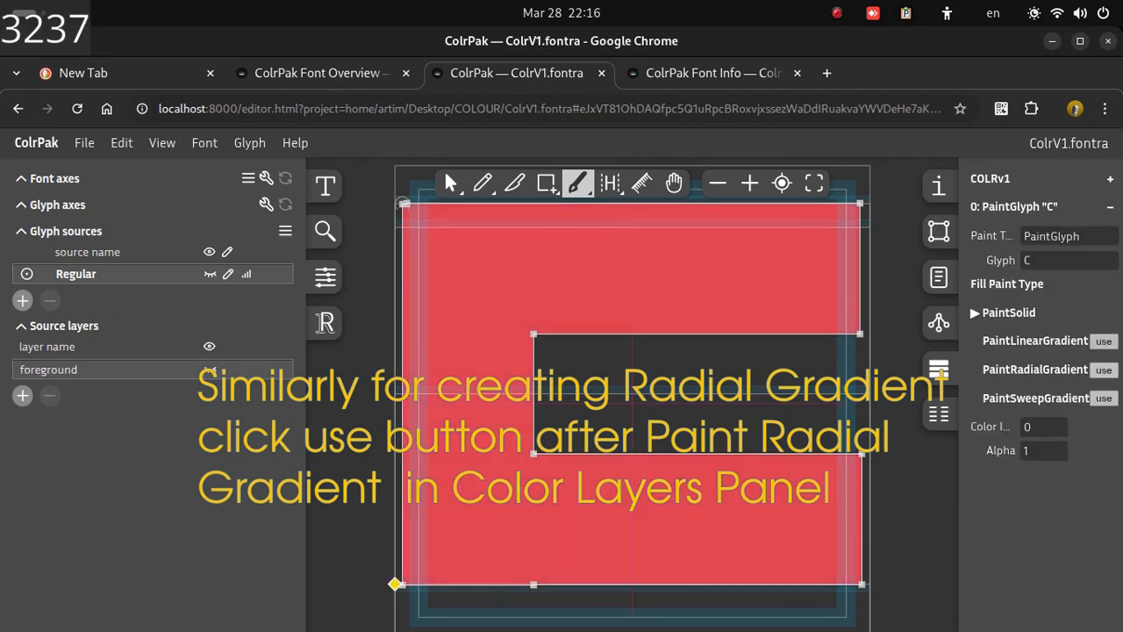
Step: Apply a radial gradient fill to glyph C and drag its center handles to place the glow at the left edge
click(1103, 369)
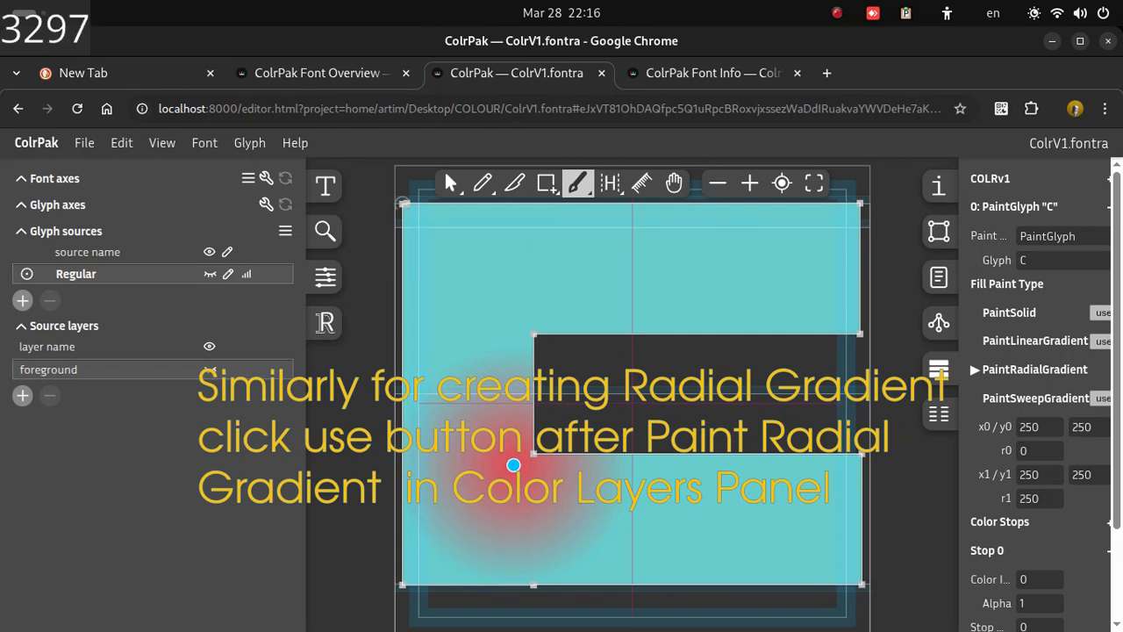
drag(513, 464, 440, 392)
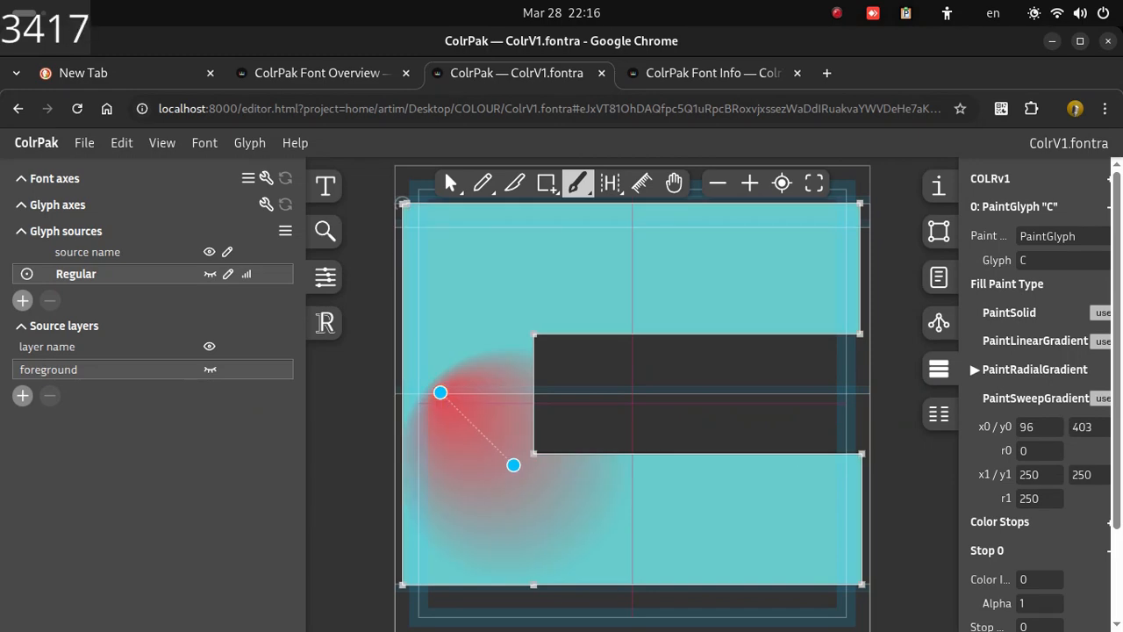
drag(513, 464, 539, 294)
drag(441, 392, 488, 558)
drag(539, 294, 796, 527)
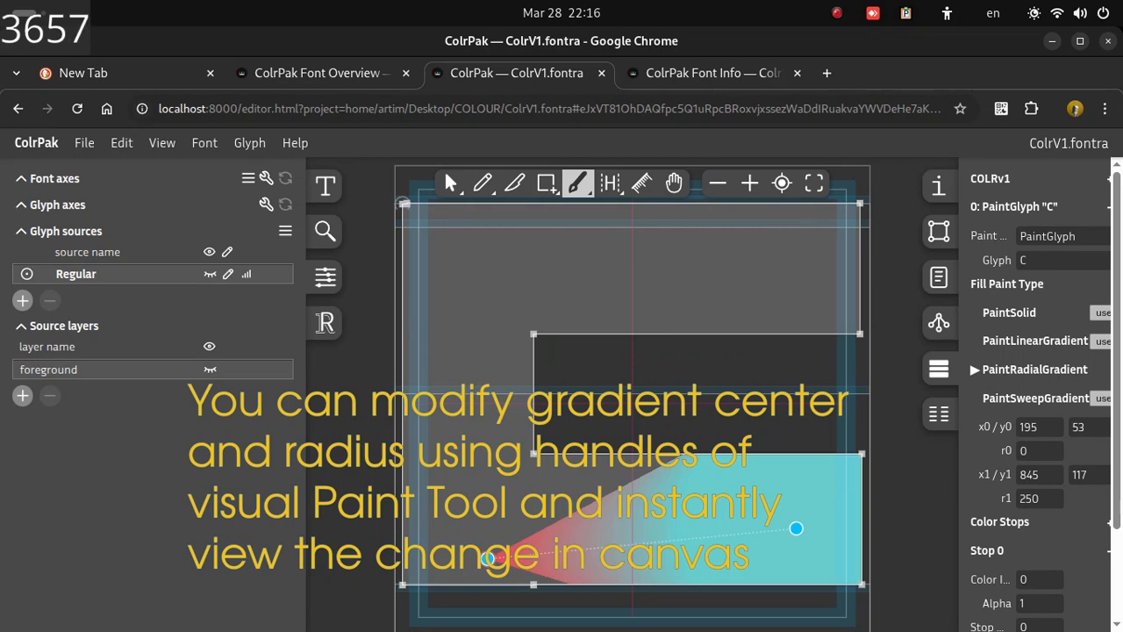
drag(488, 558, 459, 379)
drag(796, 527, 519, 389)
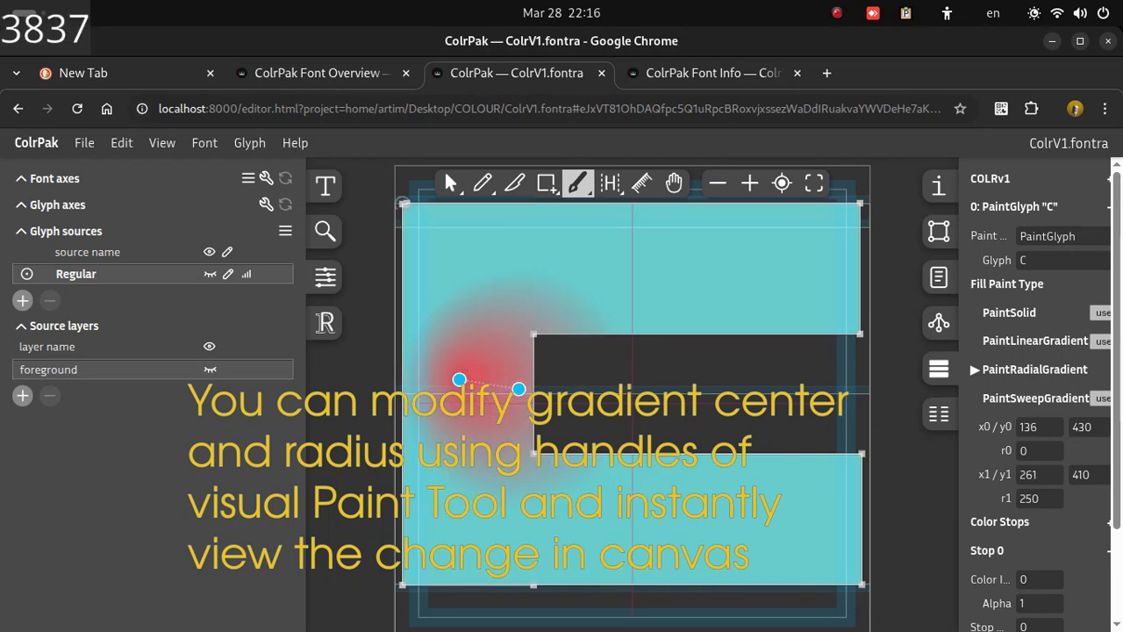
drag(459, 379, 411, 393)
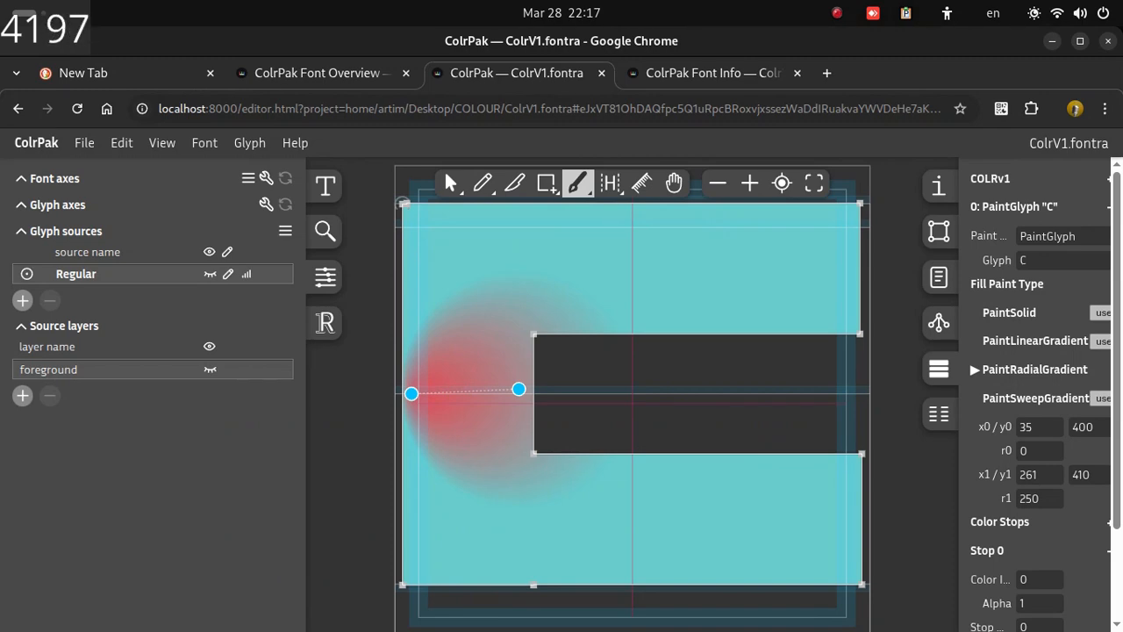
Step: Move to the next glyph, D, and add a COLRv1 PaintGlyph layer to it
click(161, 142)
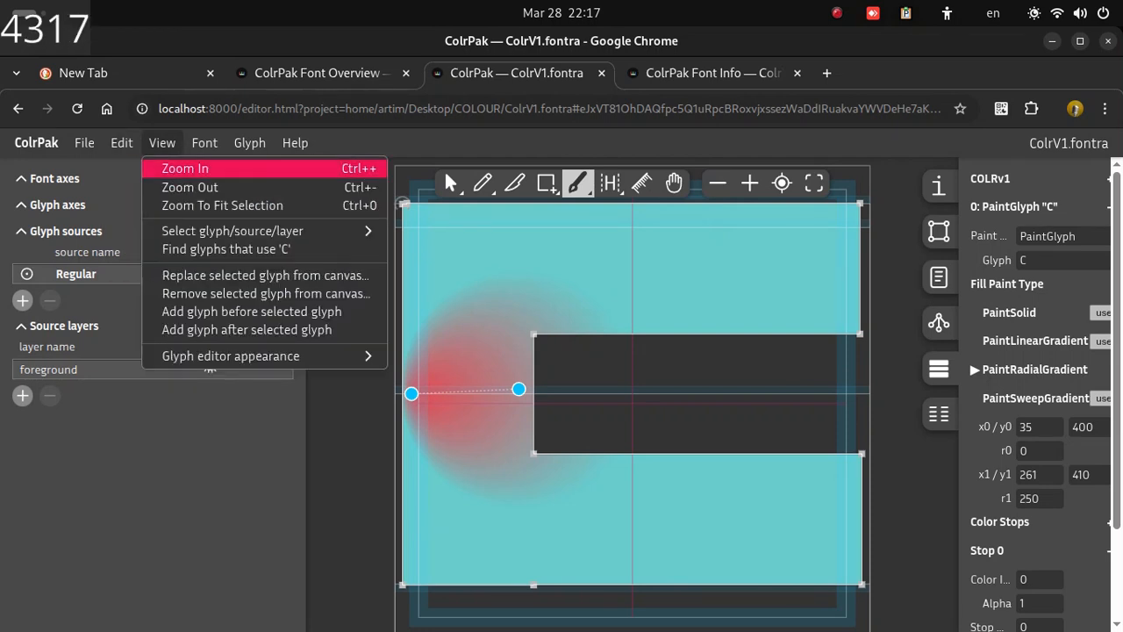
mouse_move(233, 230)
click(456, 251)
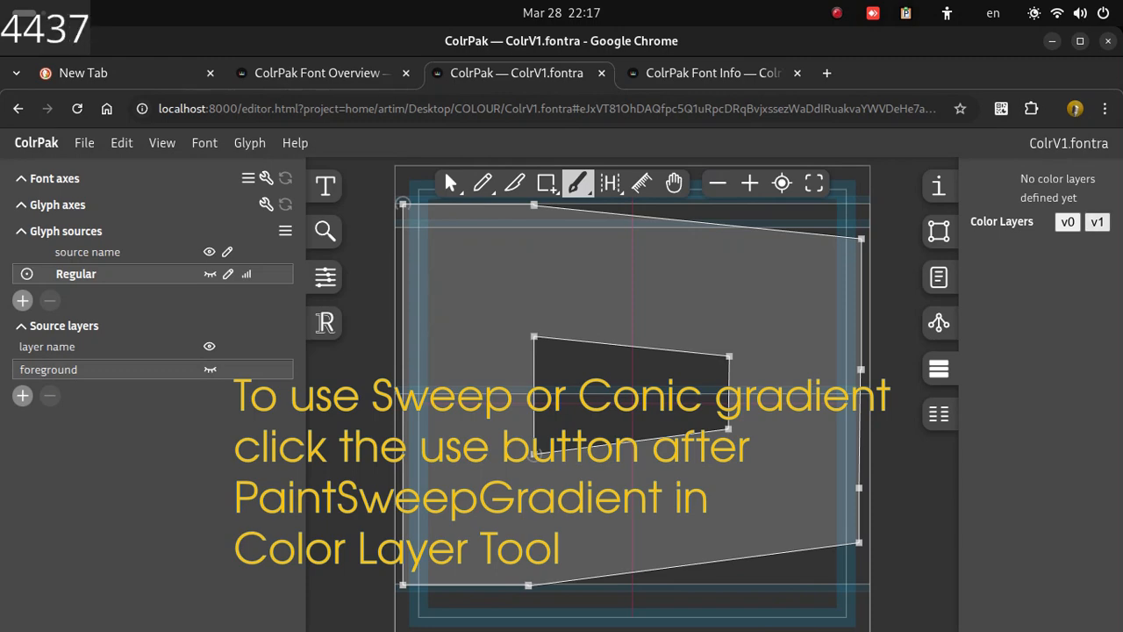
click(1103, 179)
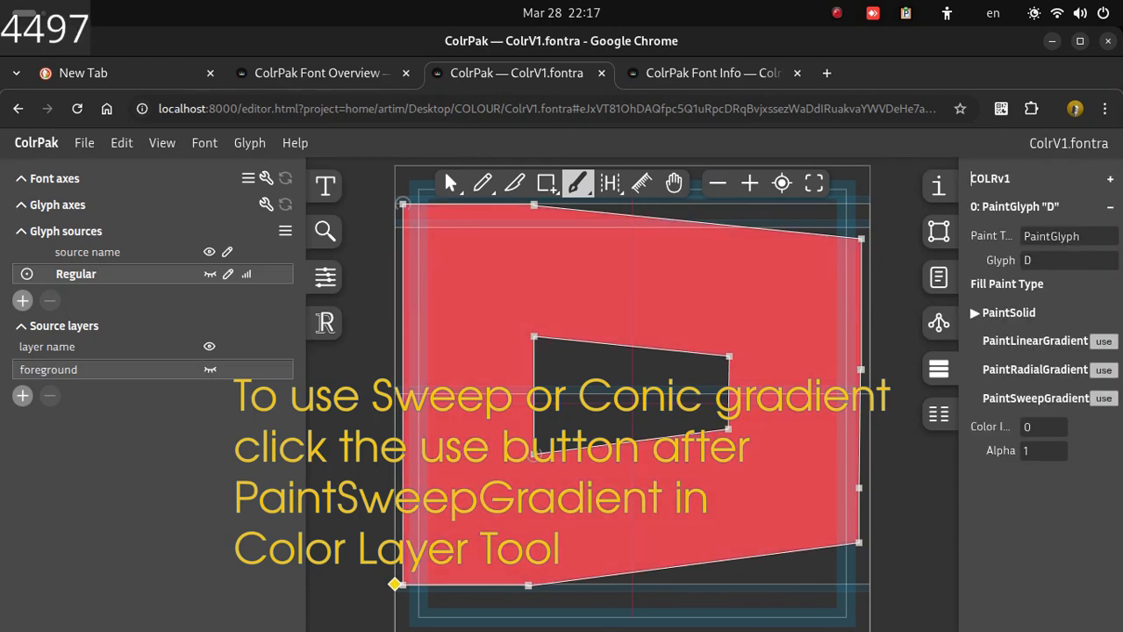
Step: Apply a sweep gradient fill to glyph D and drag its center and angle handles to reposition the sweep
click(1103, 397)
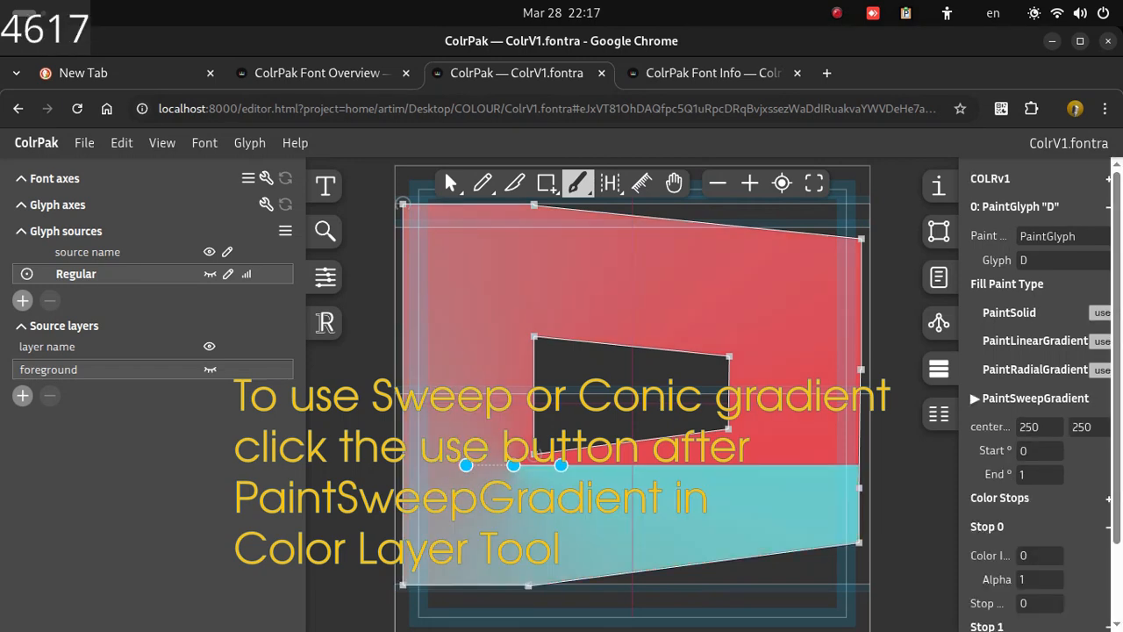
drag(513, 465, 445, 468)
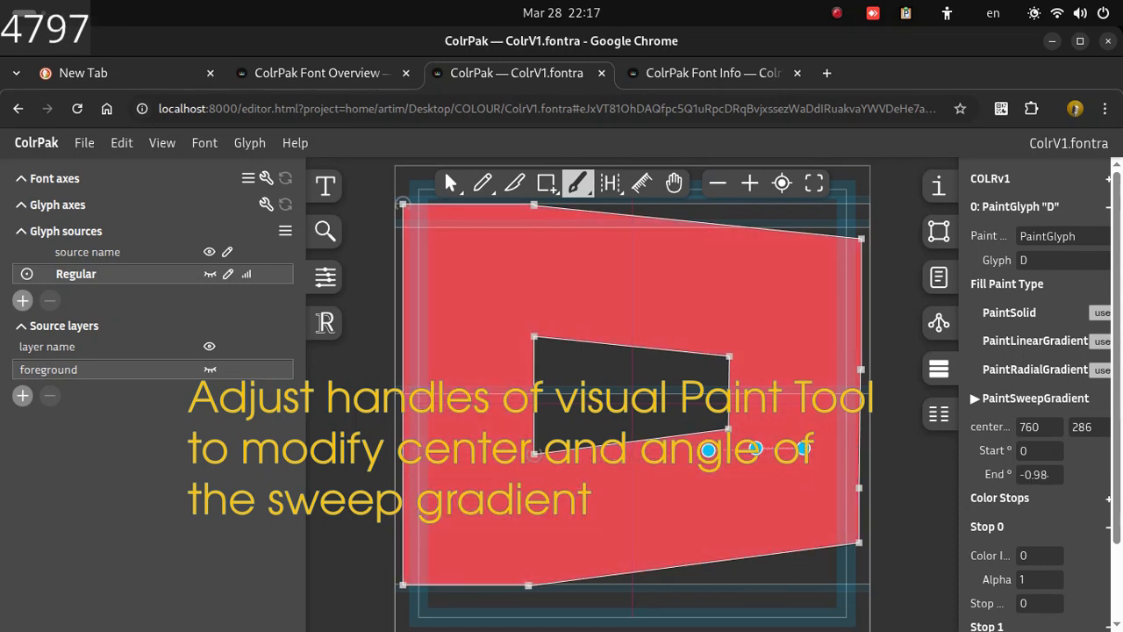
drag(708, 449, 728, 408)
drag(753, 448, 721, 492)
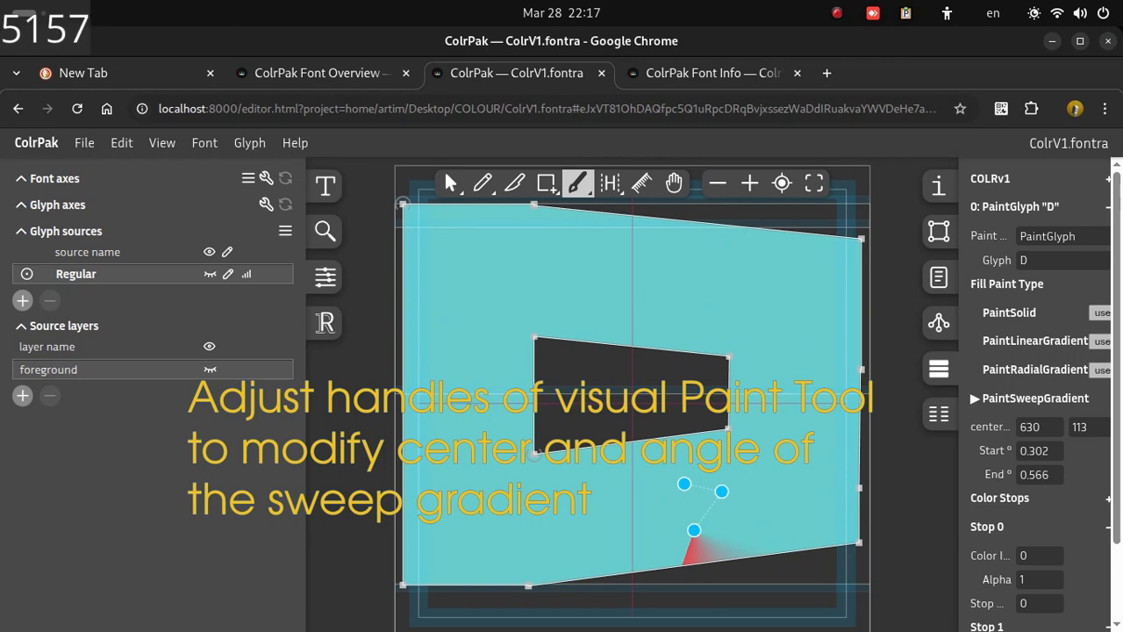
drag(693, 530, 726, 391)
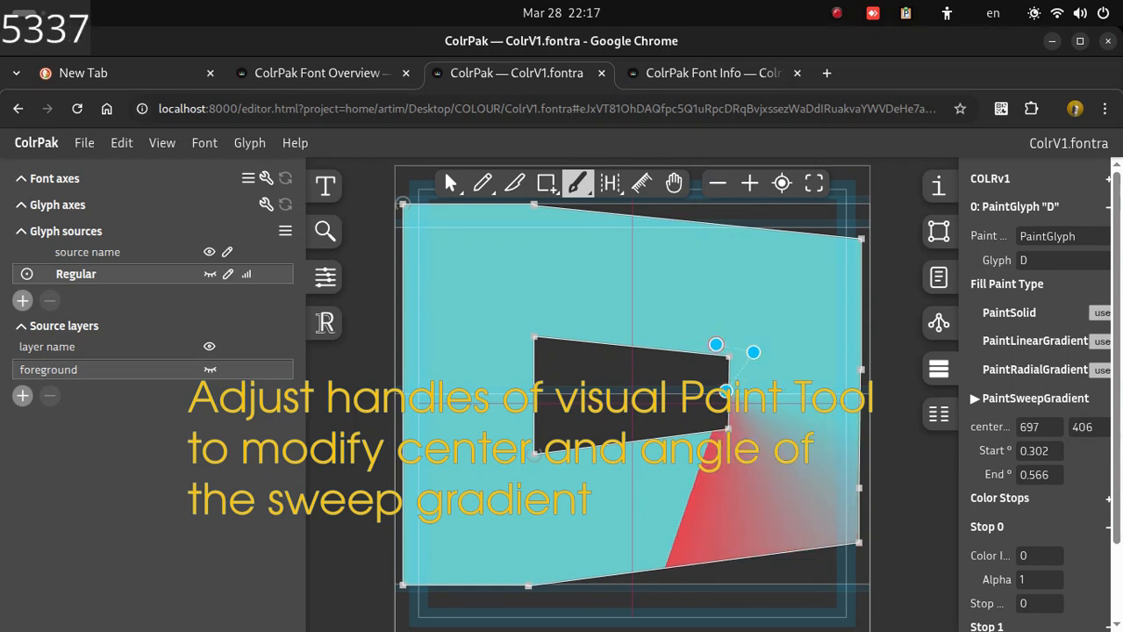
drag(716, 344, 767, 414)
drag(753, 352, 679, 392)
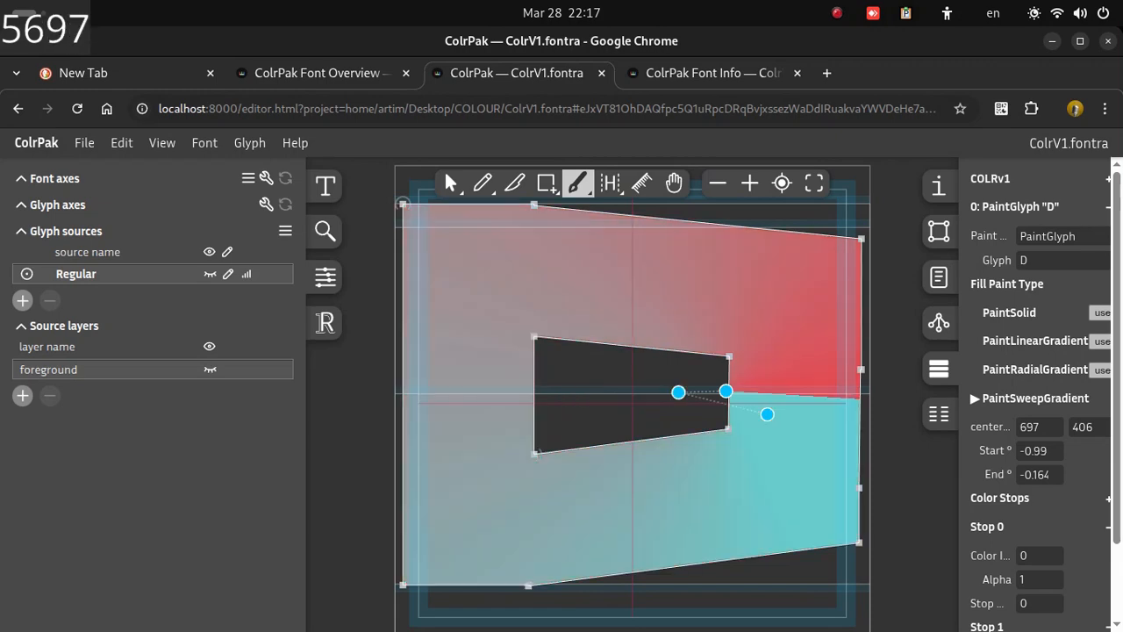
drag(767, 414, 706, 433)
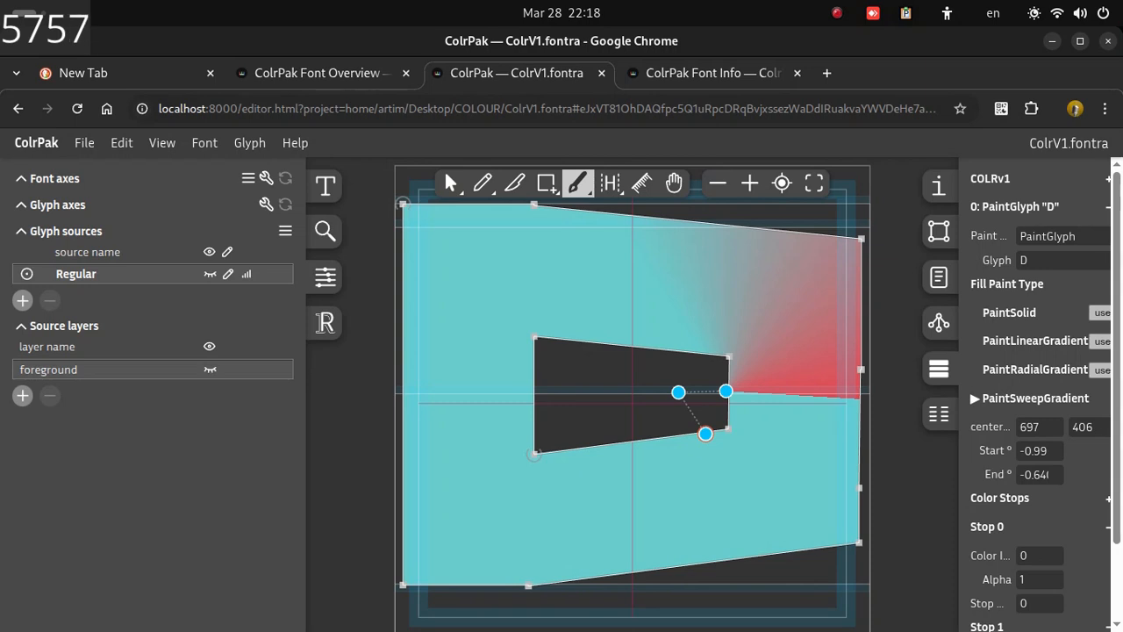